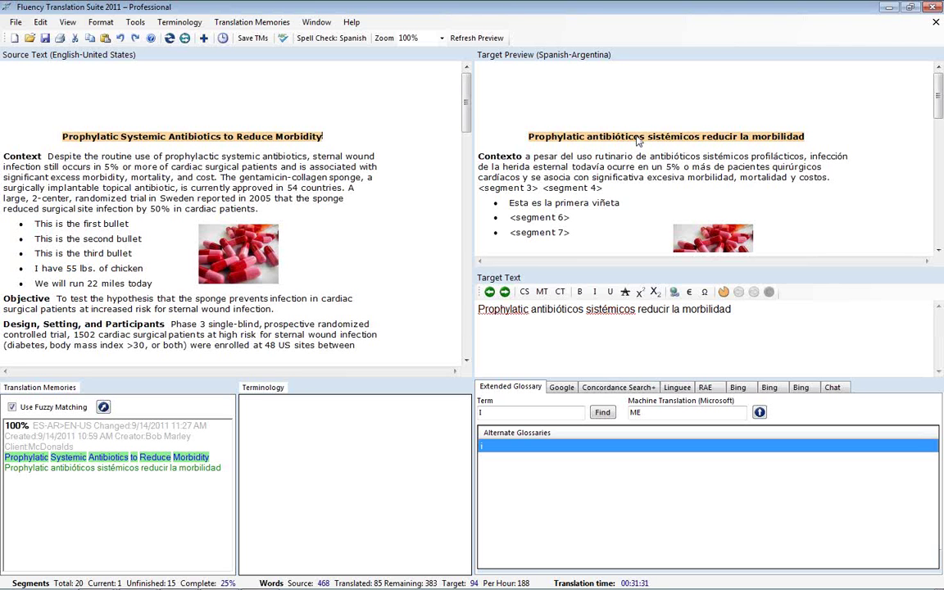
Look up individual words of the title and the first bullet in the extended glossary, with the first bullet's segment active
left_click(184, 141)
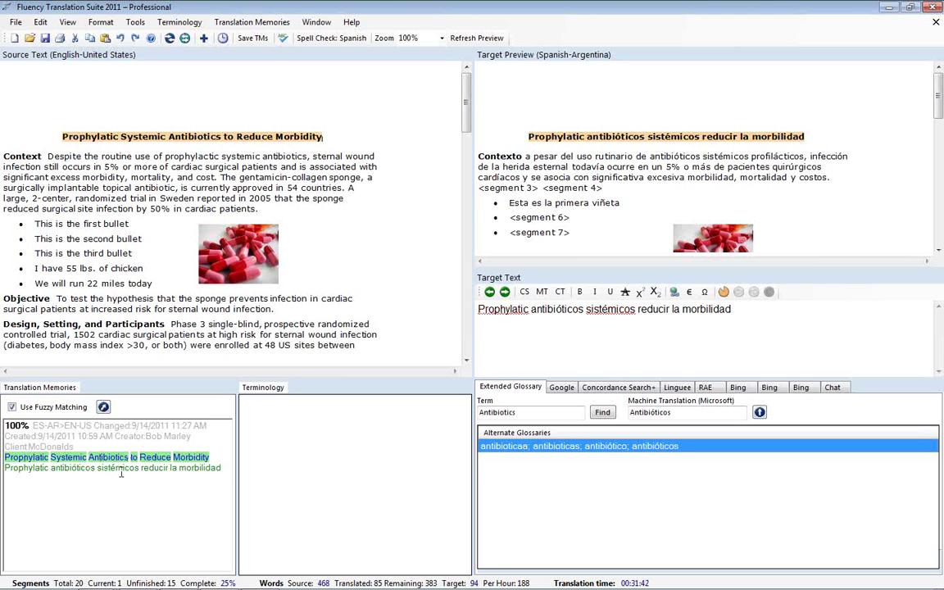
left_click(83, 226)
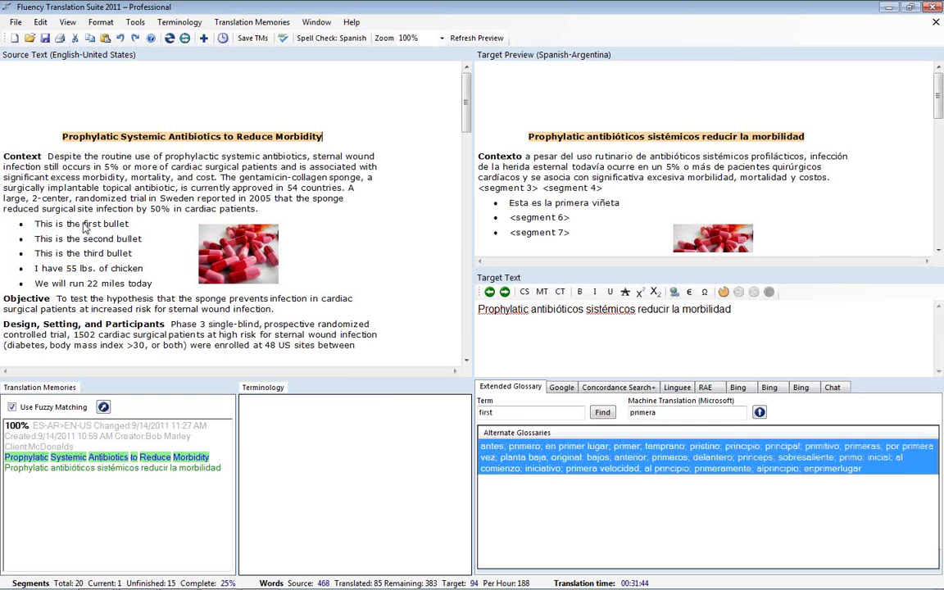
left_click(84, 226)
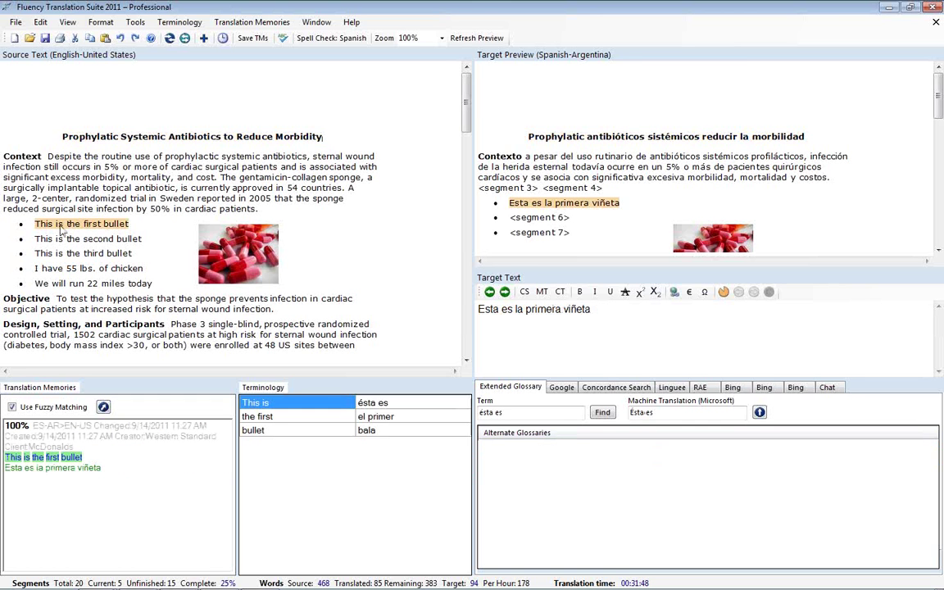
left_click(43, 225)
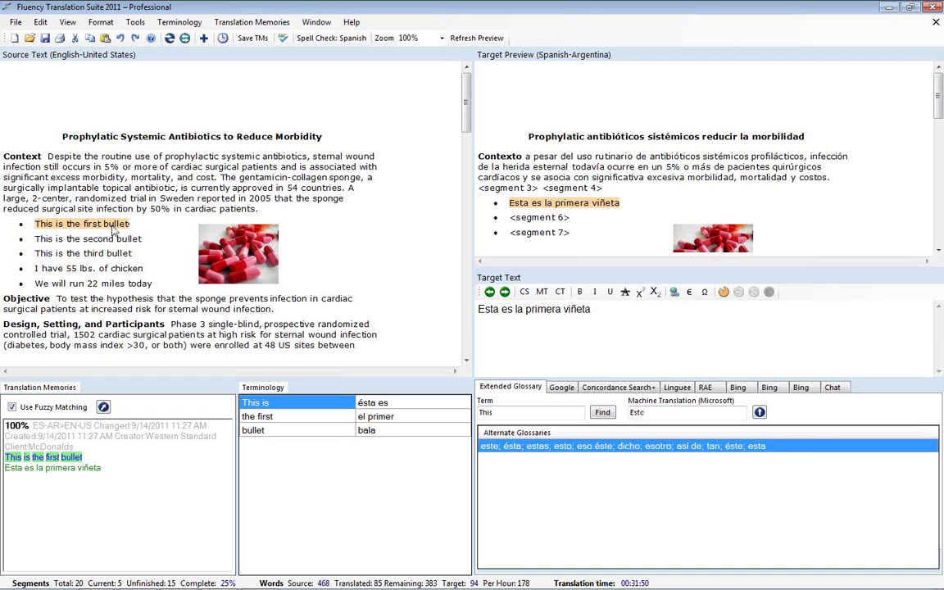
left_click(113, 225)
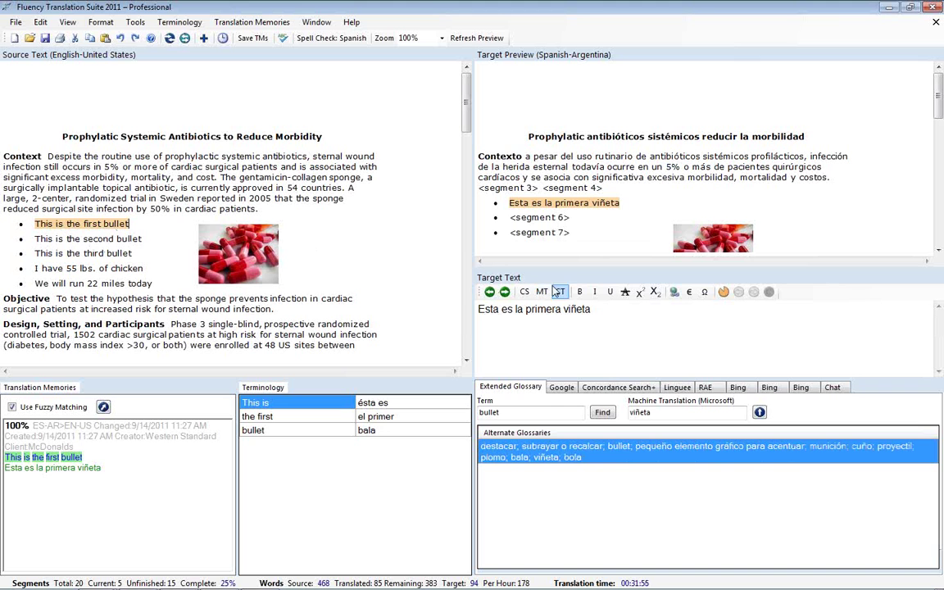
Translate the second bullet by inserting the fuzzy translation memory match, replacing "primera" with "segundo", and advance to the third bullet
left_click(506, 292)
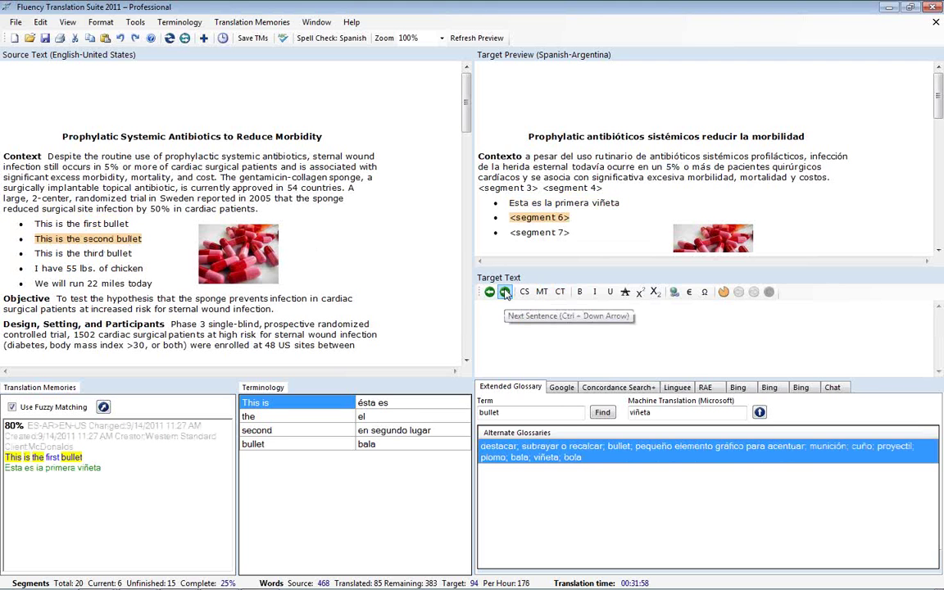
mouse_move(65, 219)
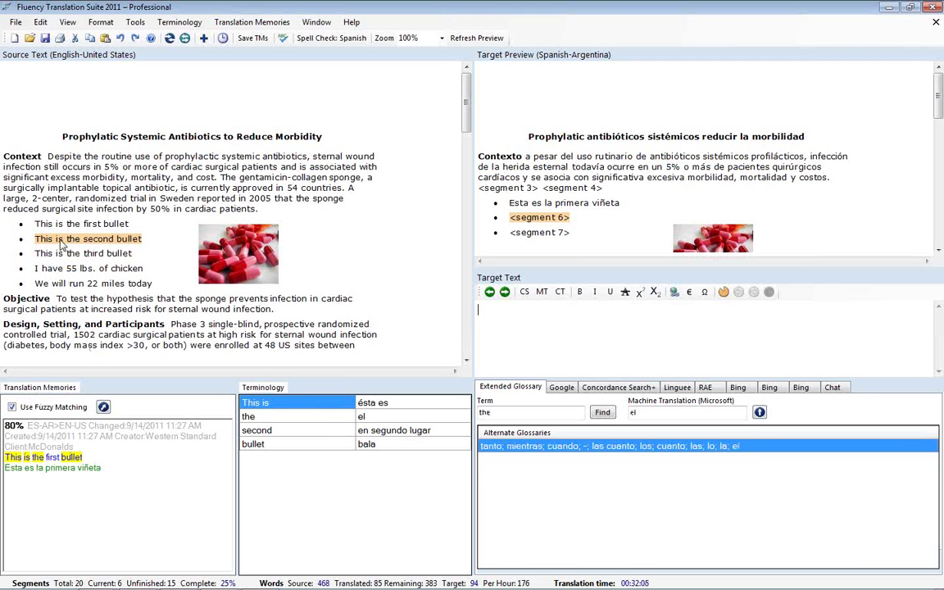
mouse_move(104, 243)
mouse_move(110, 224)
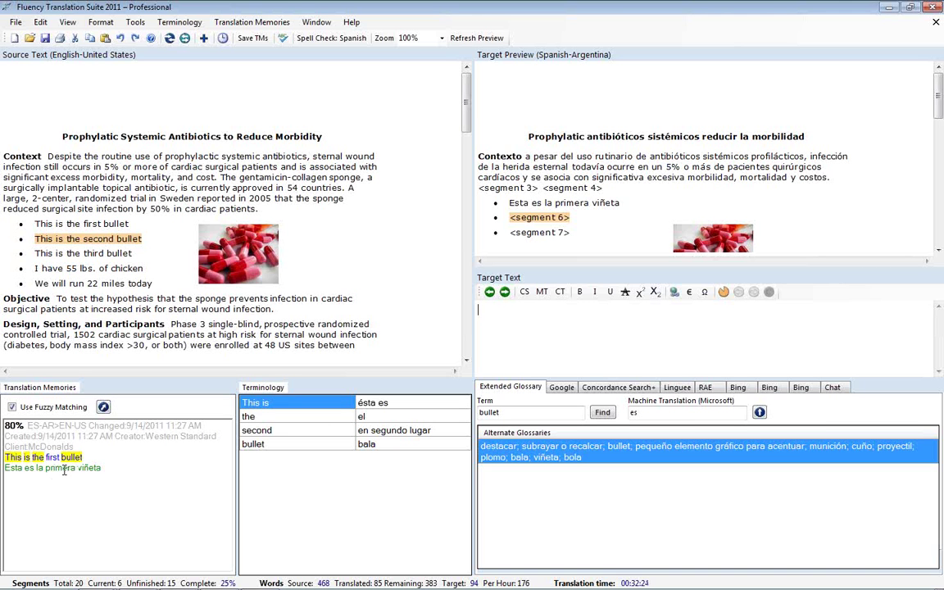
double_click(64, 469)
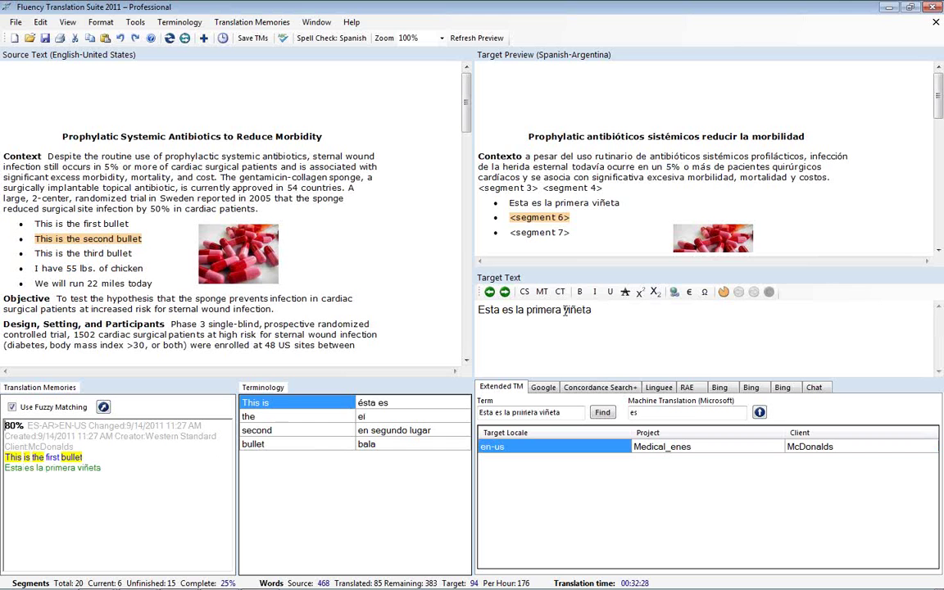
double_click(525, 310)
type("segundo")
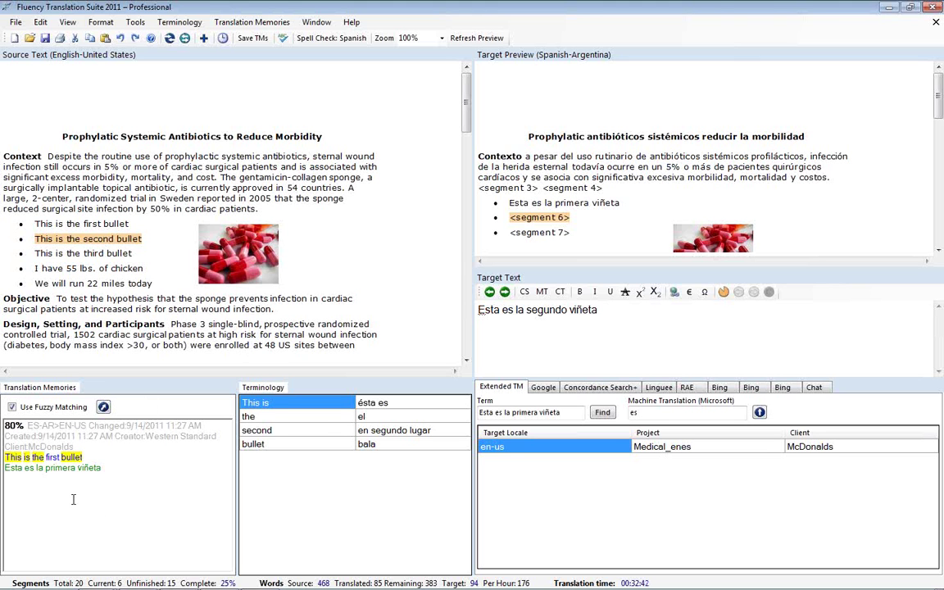
left_click(505, 292)
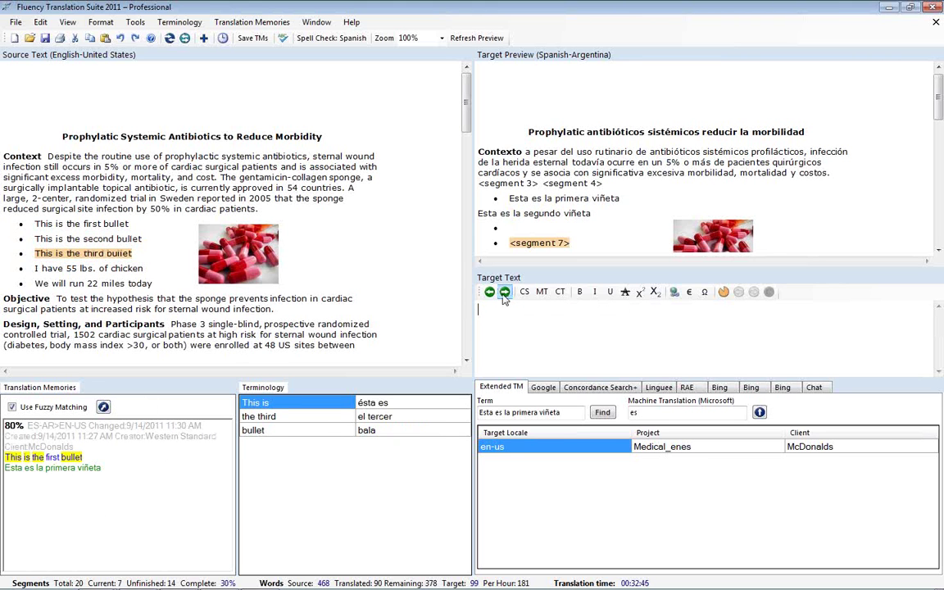
Return to the second bullet's segment and look up the term "second" in the extended glossary and machine translation
left_click(489, 293)
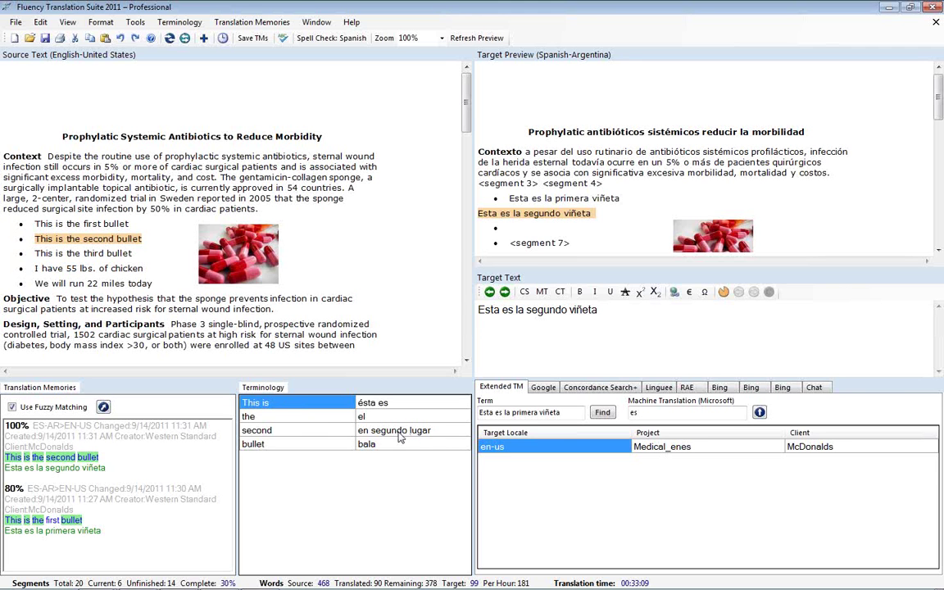
left_click(320, 432)
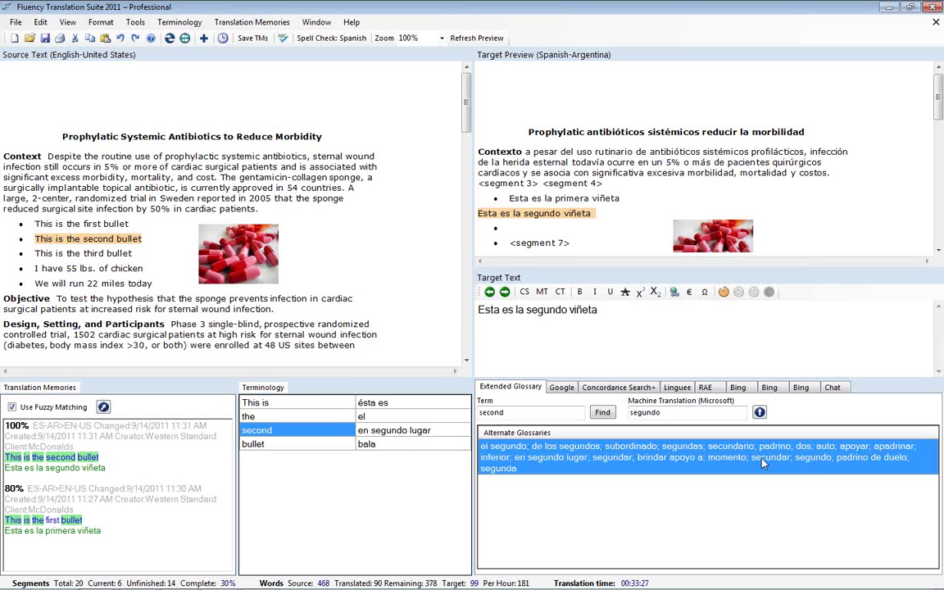
double_click(651, 412)
Edit the terminology entry "second" so its gloss is "segundo", save it, and reselect the entry
left_click(281, 434)
right_click(281, 434)
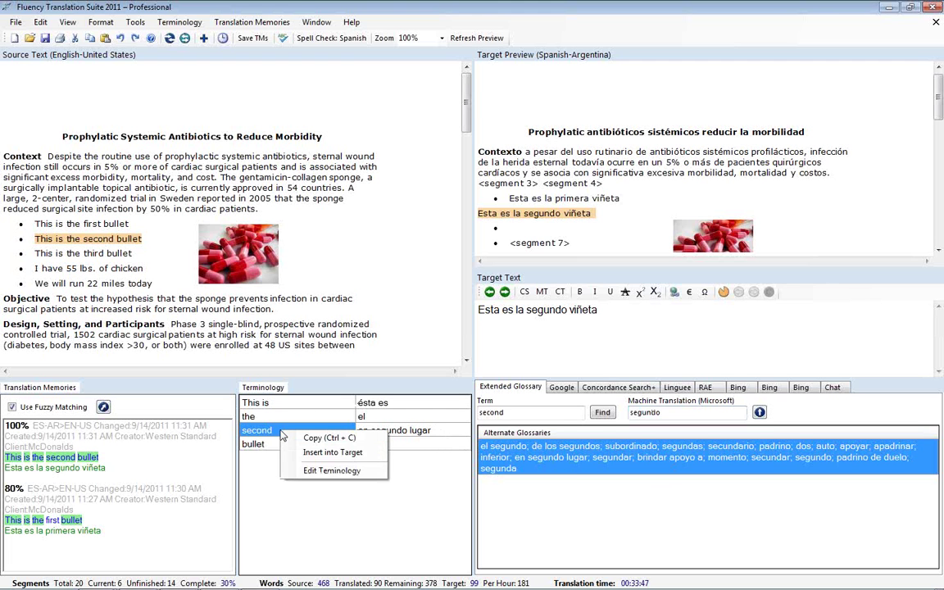
left_click(321, 472)
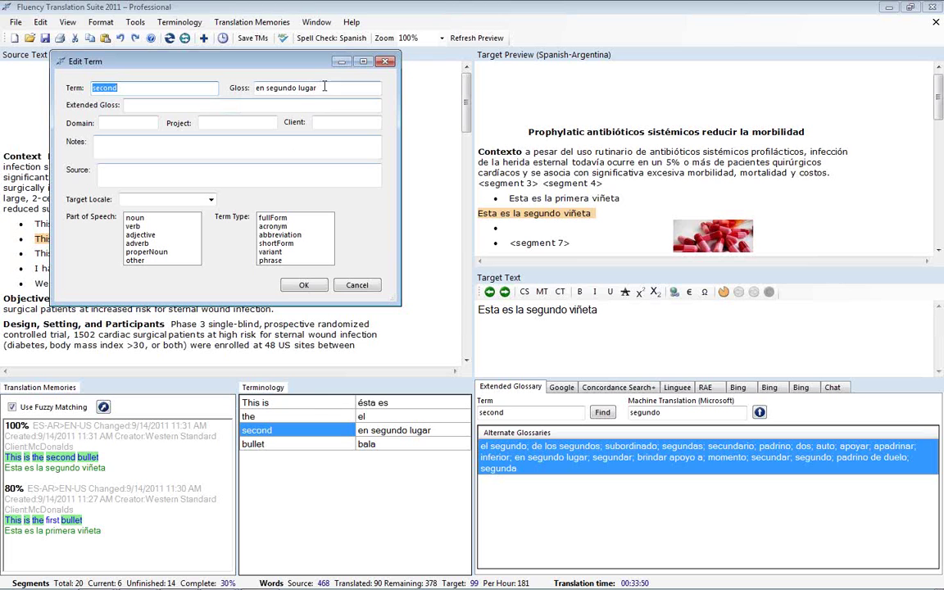
left_click_drag(325, 87, 229, 86)
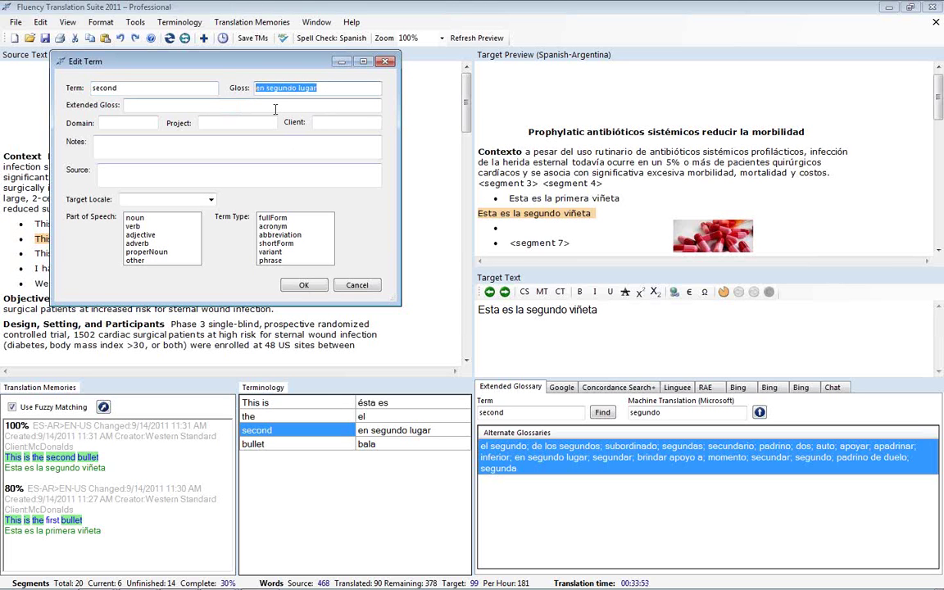
type("segundo")
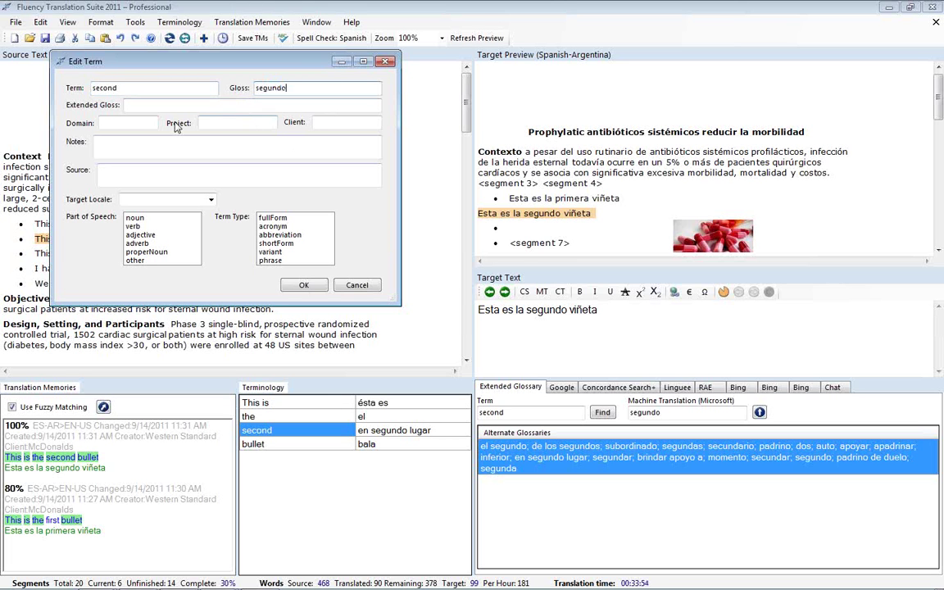
left_click(130, 104)
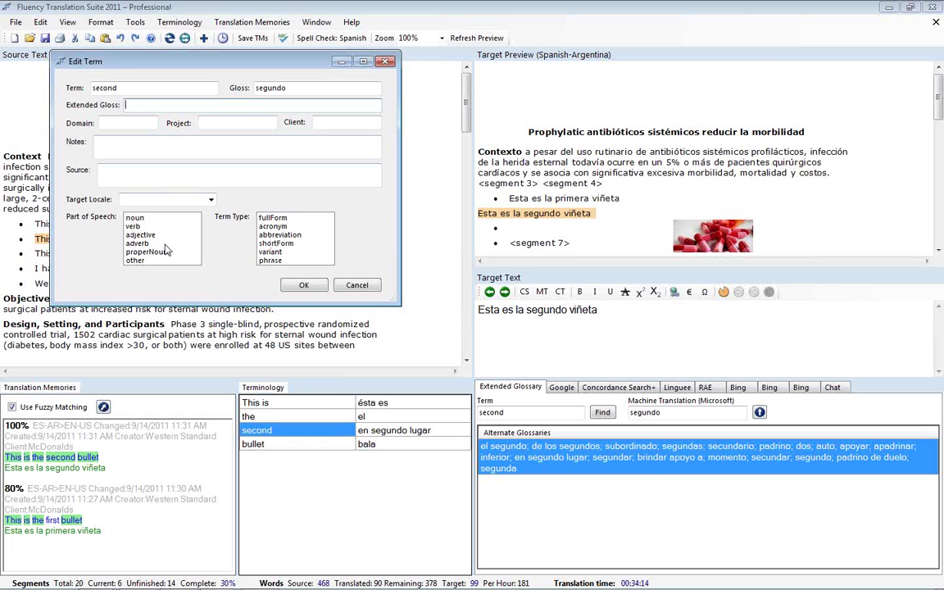
left_click_drag(158, 61, 330, 211)
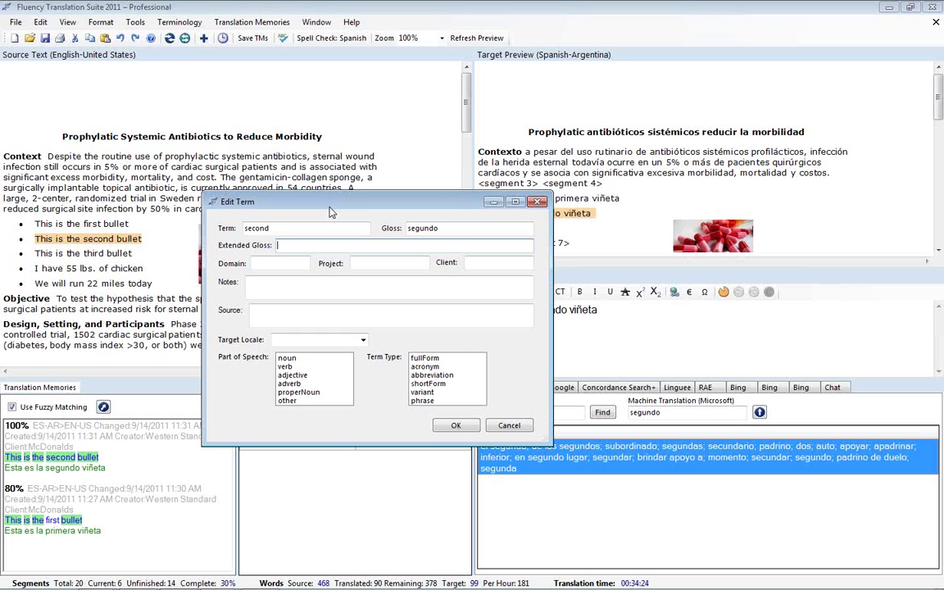
left_click(454, 427)
left_click(509, 348)
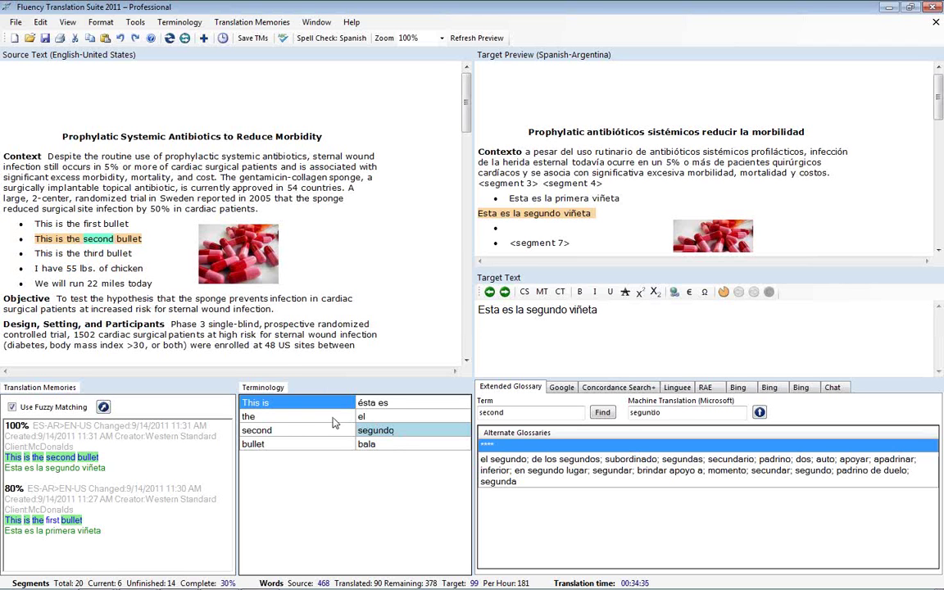
left_click(309, 436)
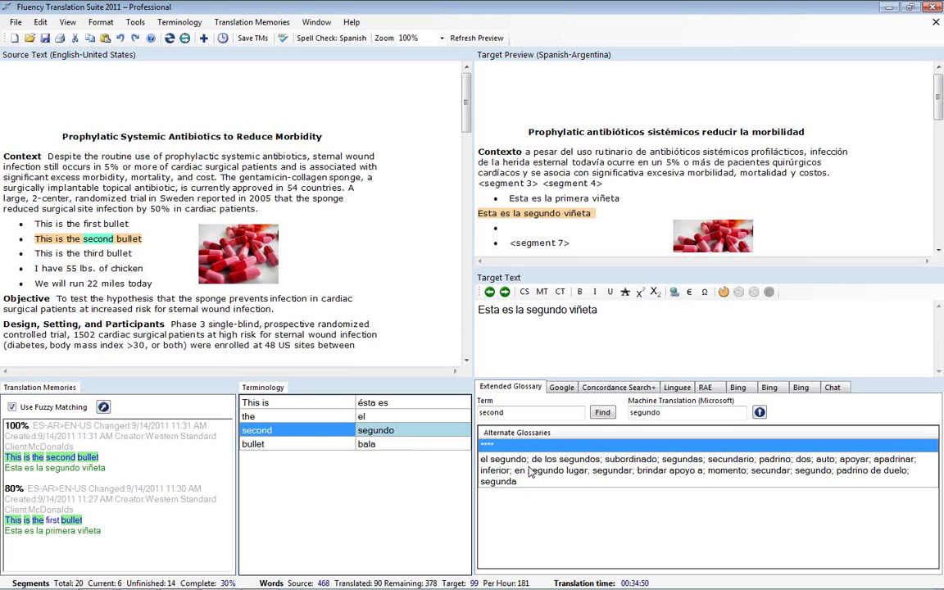
In the Term Manager, set the gloss of "second" to "segundos" and its extended glossary to "some changes"
left_click(193, 24)
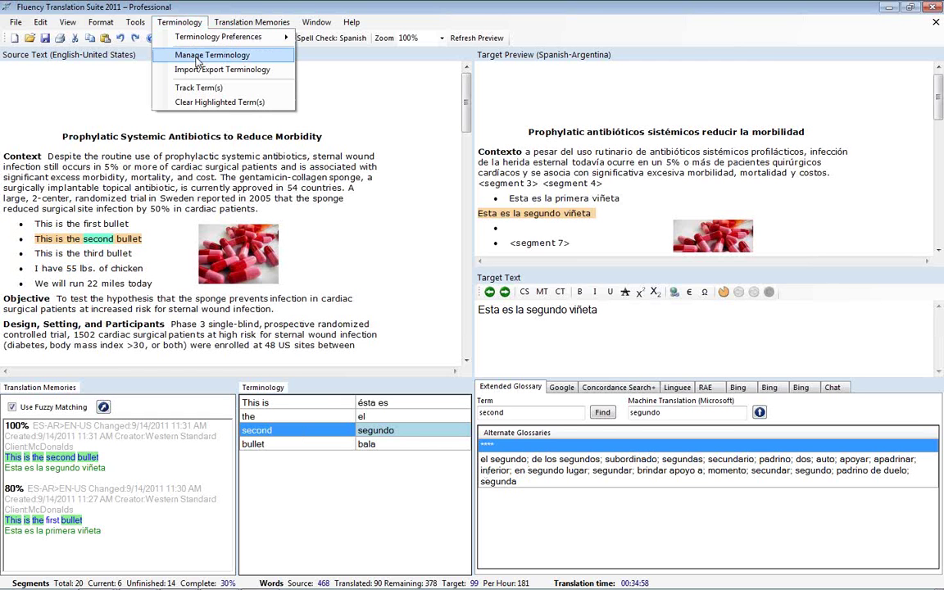
left_click(196, 59)
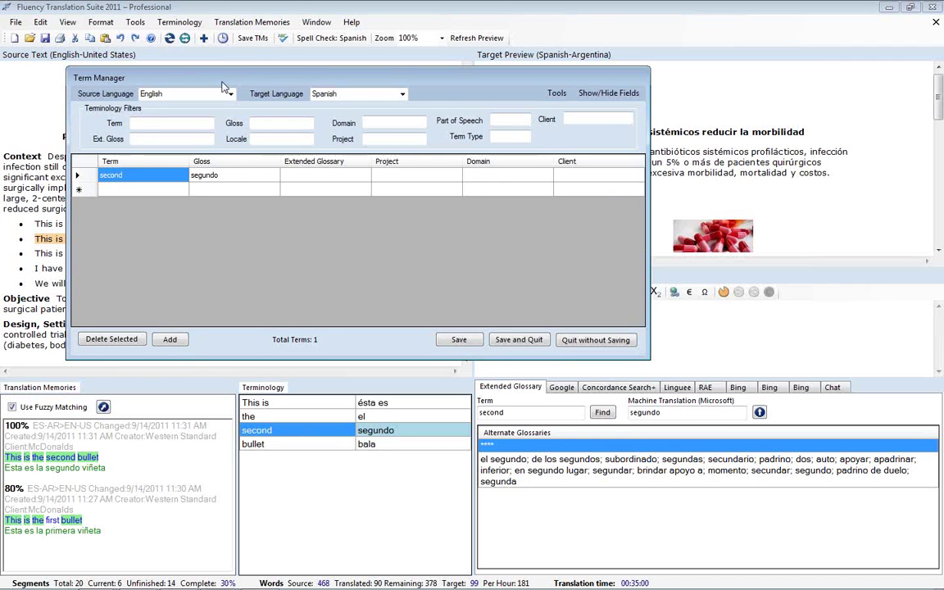
left_click_drag(226, 83, 285, 110)
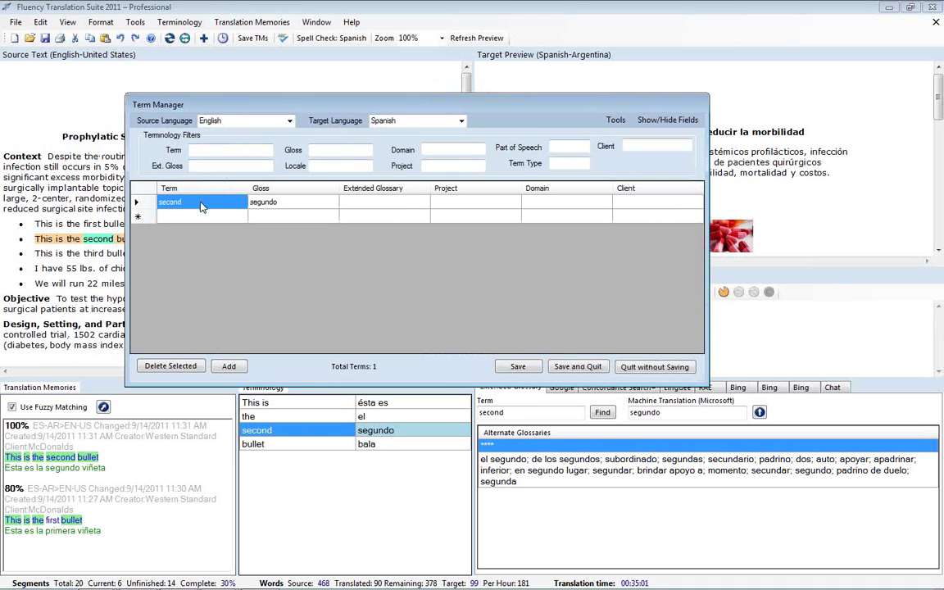
left_click(297, 202)
left_click(300, 203)
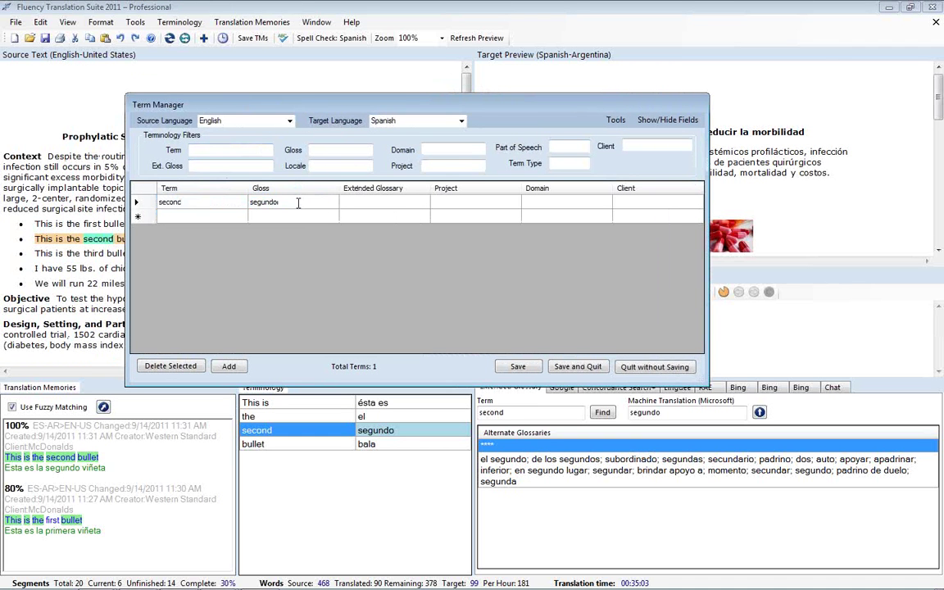
type("s")
left_click(385, 207)
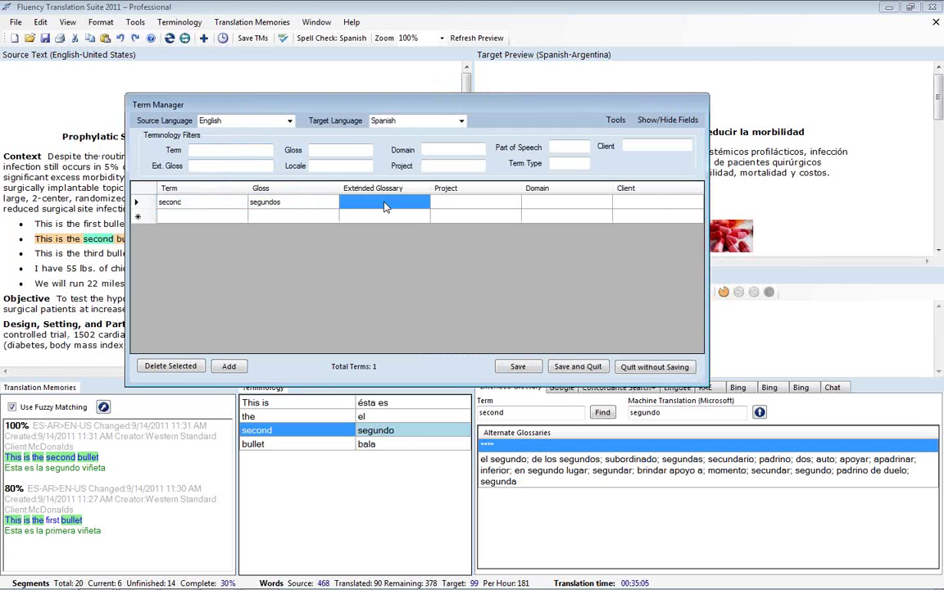
left_click(384, 203)
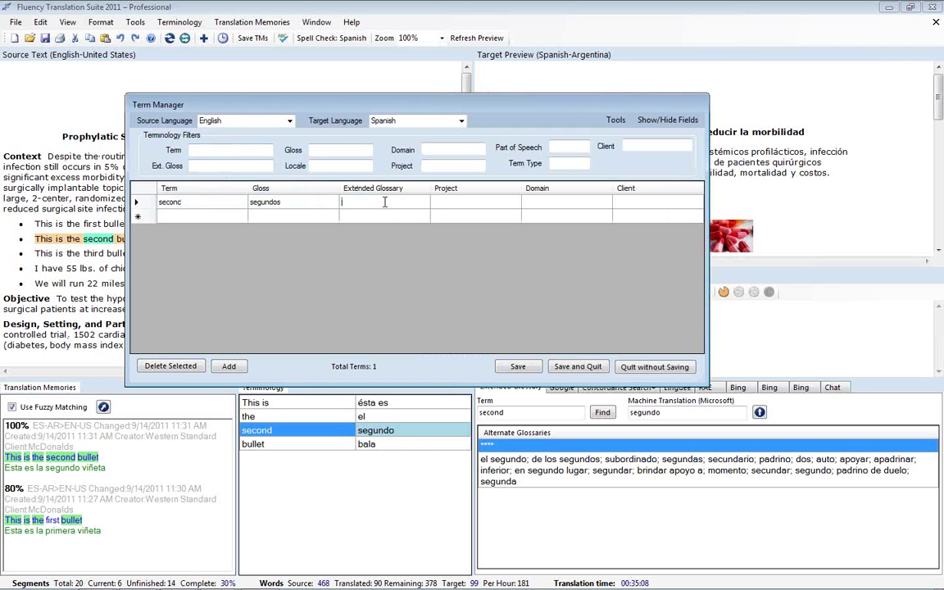
type("some changes")
Show the Notes and Source fields in the Term Manager, save and quit, and check the updated "second" entry
left_click(667, 120)
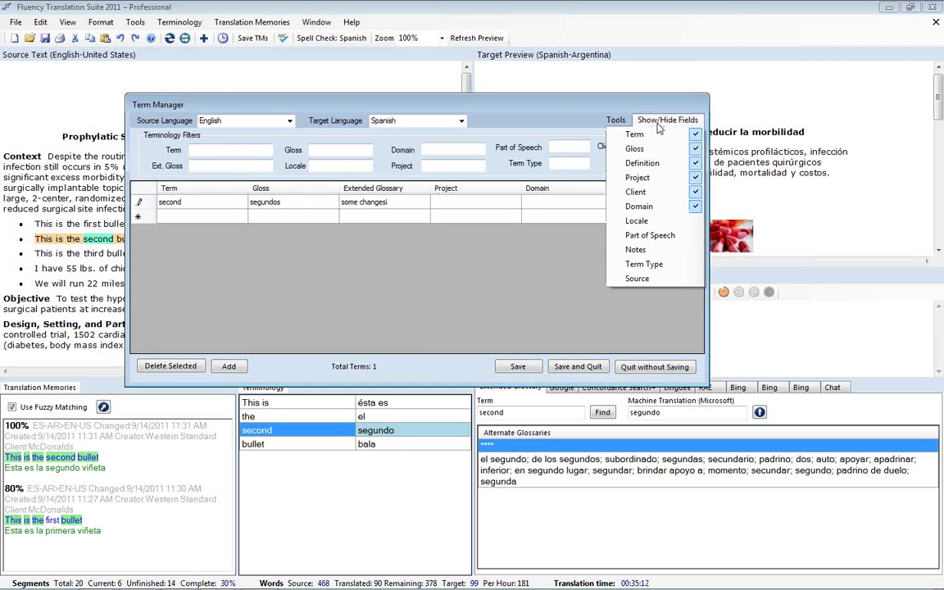
left_click(663, 250)
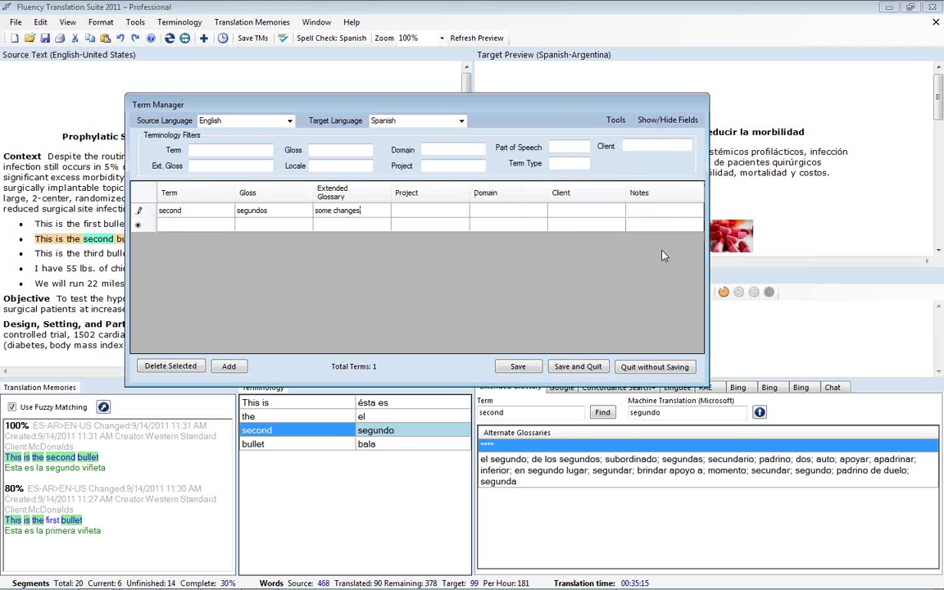
left_click(667, 119)
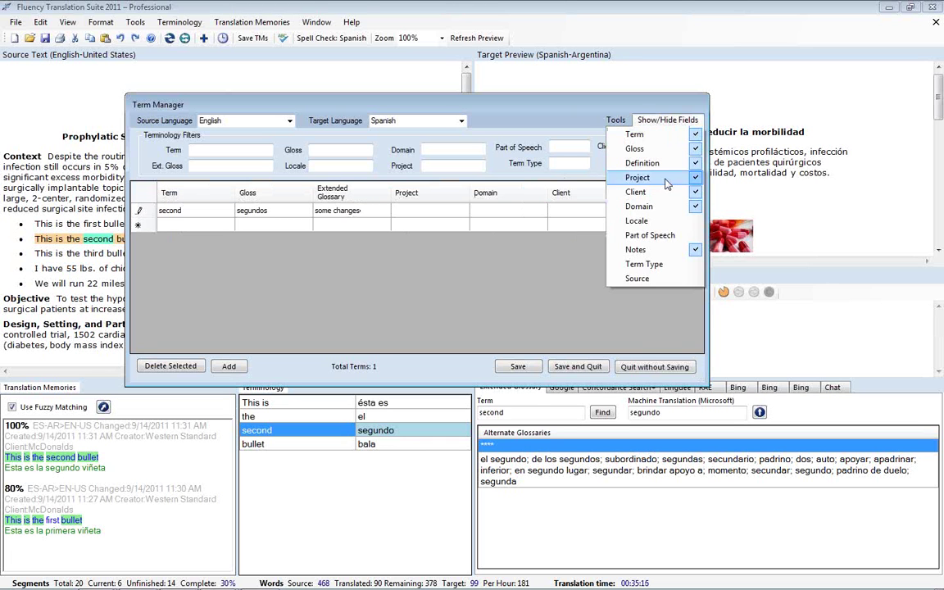
left_click(663, 279)
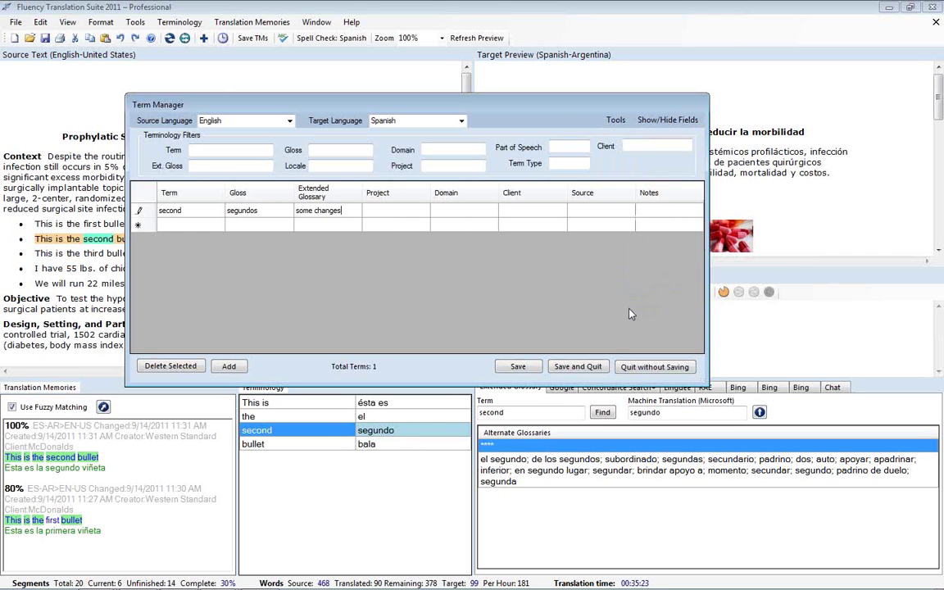
left_click(580, 367)
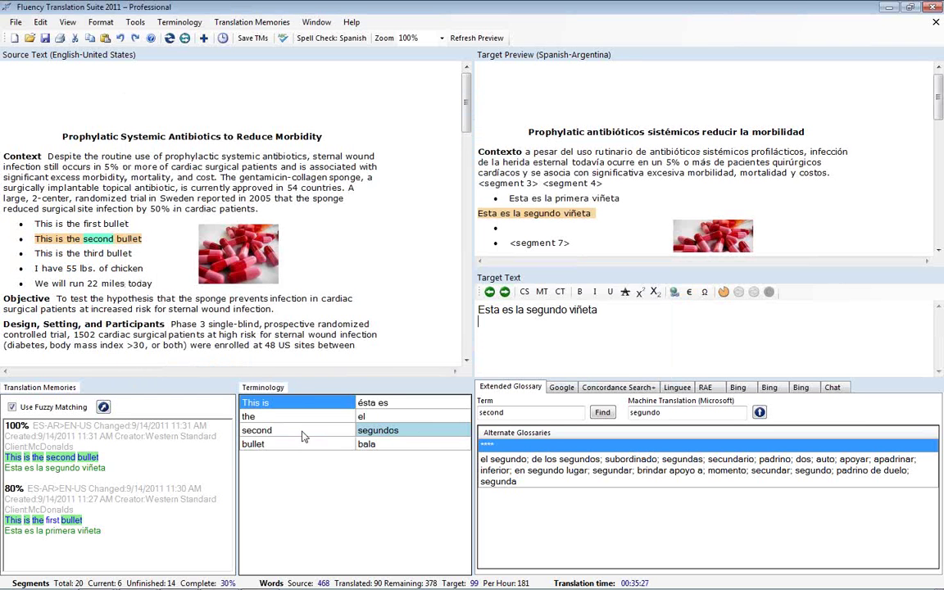
left_click(303, 437)
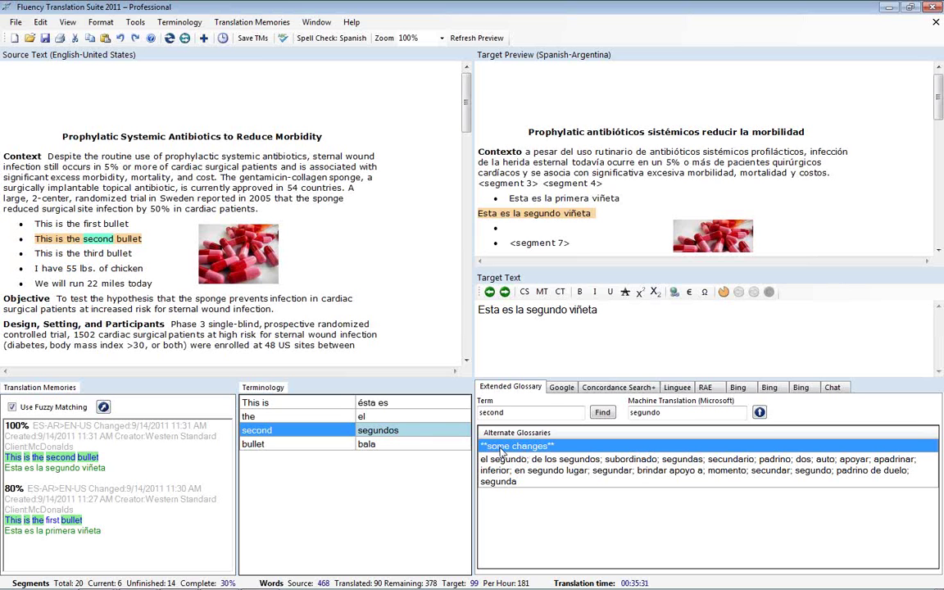
Open the English-Spanish translation memory manager, review its stored translation units, and quit without saving
left_click(253, 24)
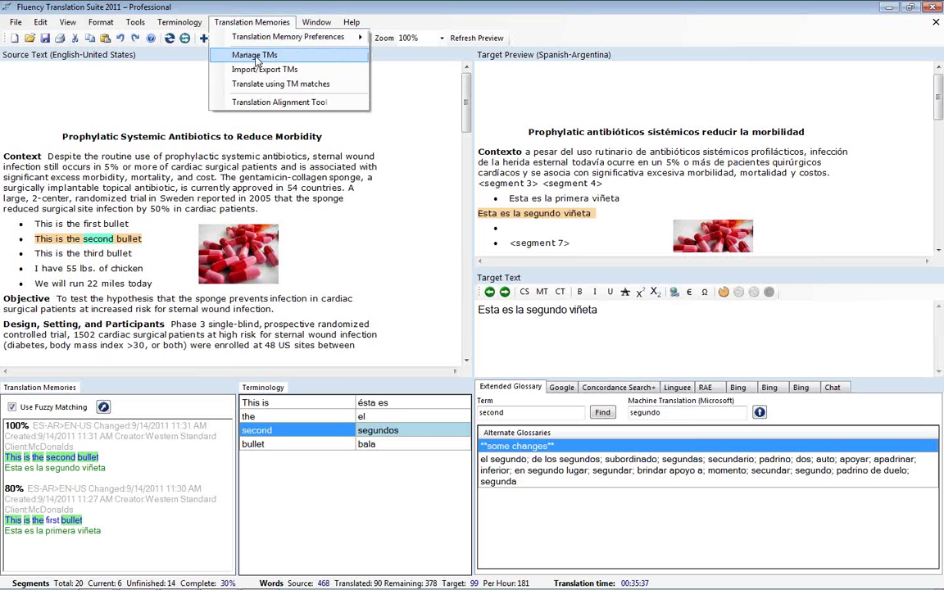
left_click(257, 58)
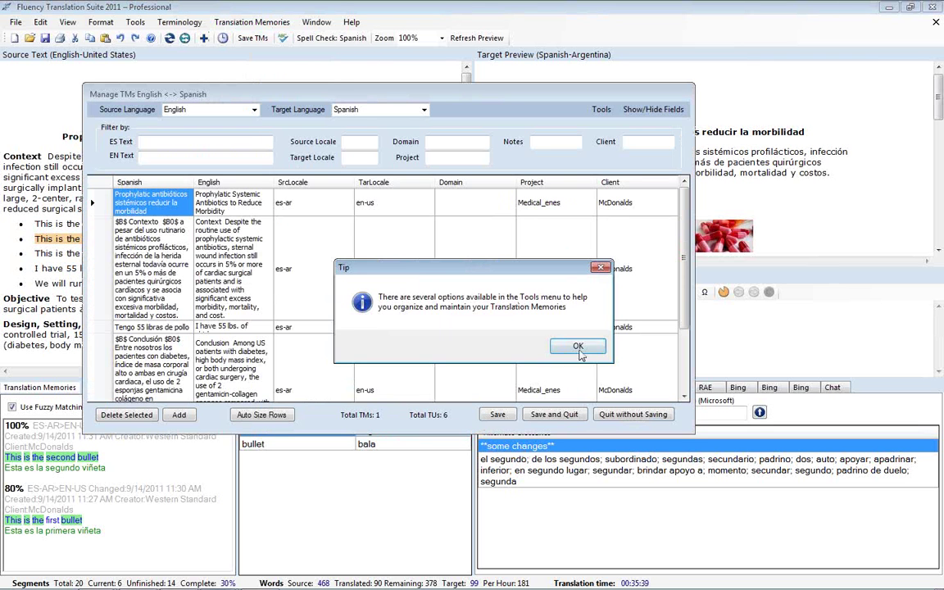
left_click(579, 347)
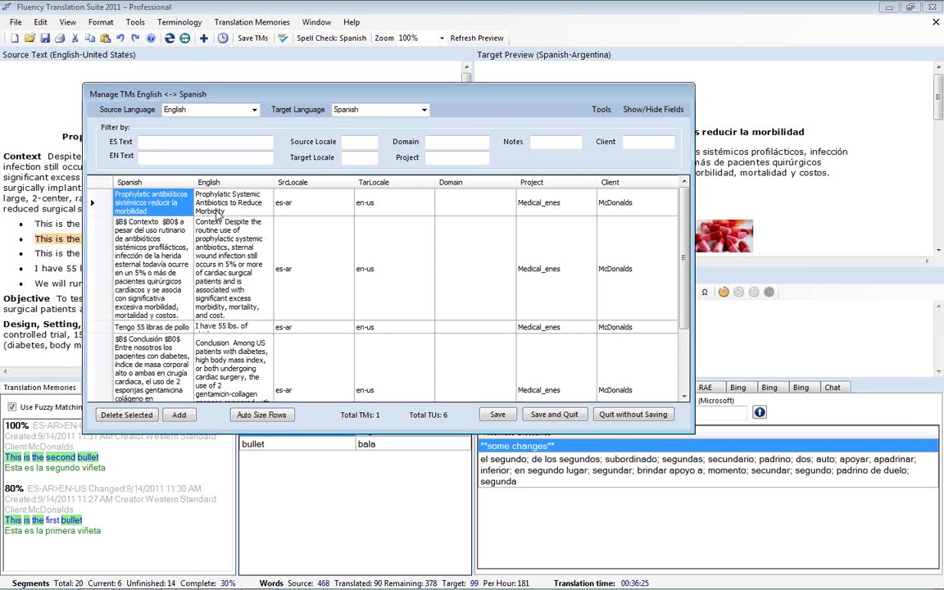
left_click(656, 415)
left_click(462, 341)
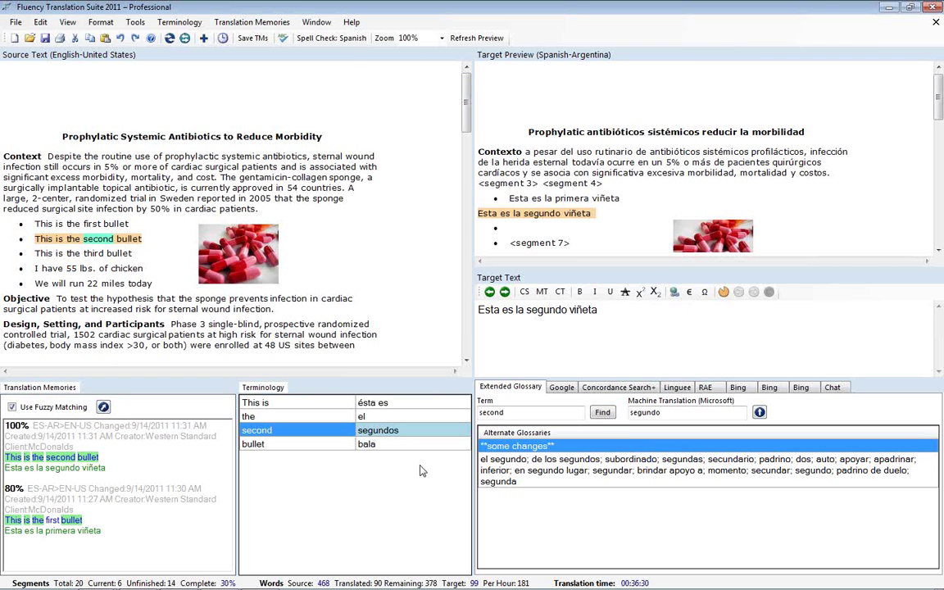
Run concordance searches in the translation memories for the terms "second", "This is" and "bullet"
left_click(622, 393)
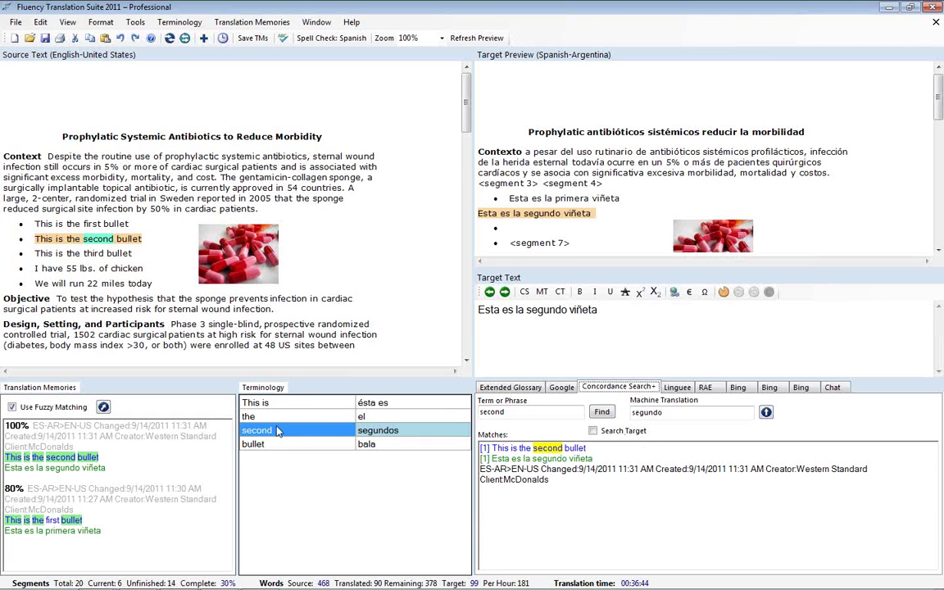
left_click(257, 402)
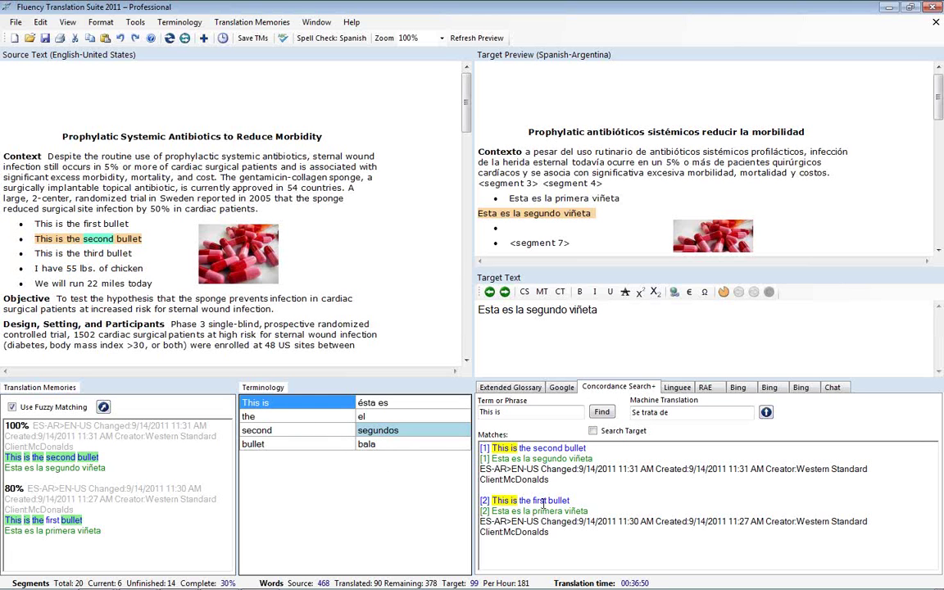
left_click(270, 443)
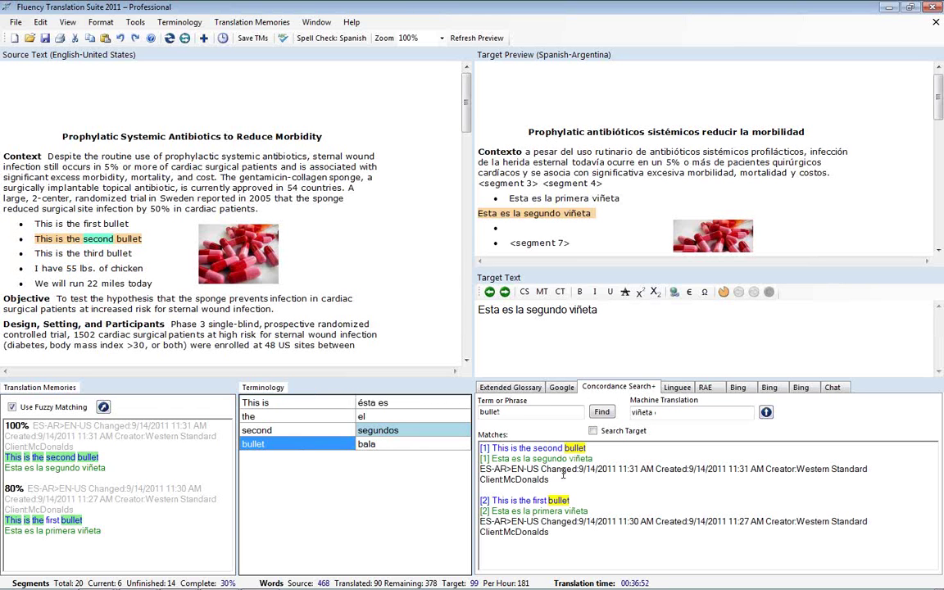
Look up "bullet", "second", "This is", "antibiotics" and "systemic antibiotics" on Google, and view the RAE and first Bing resource pages
left_click(562, 387)
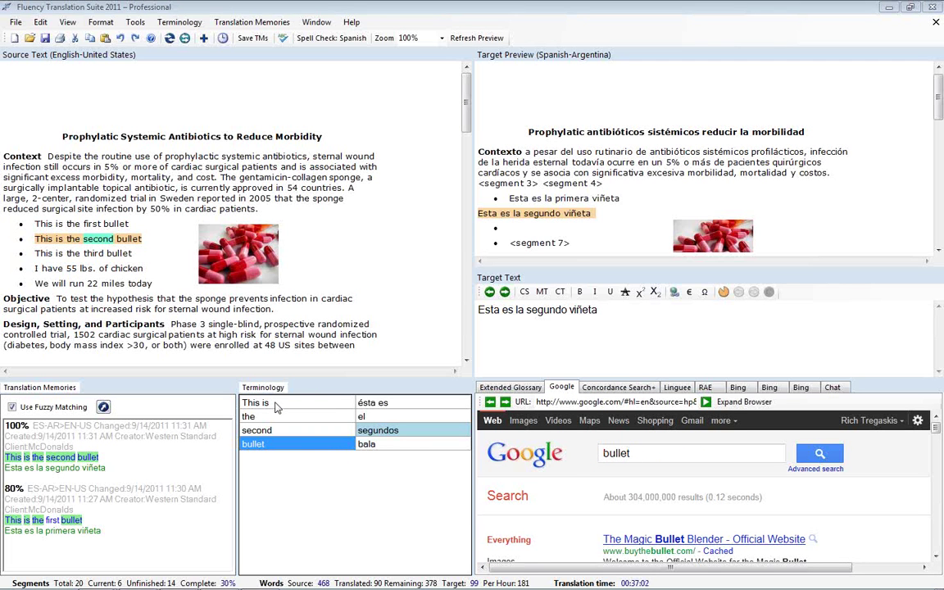
left_click(261, 430)
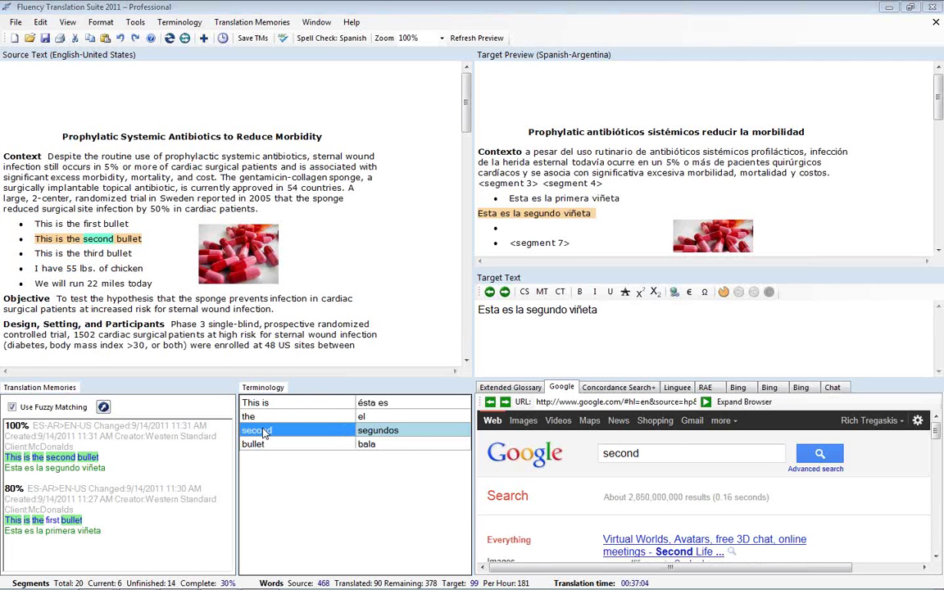
left_click(267, 403)
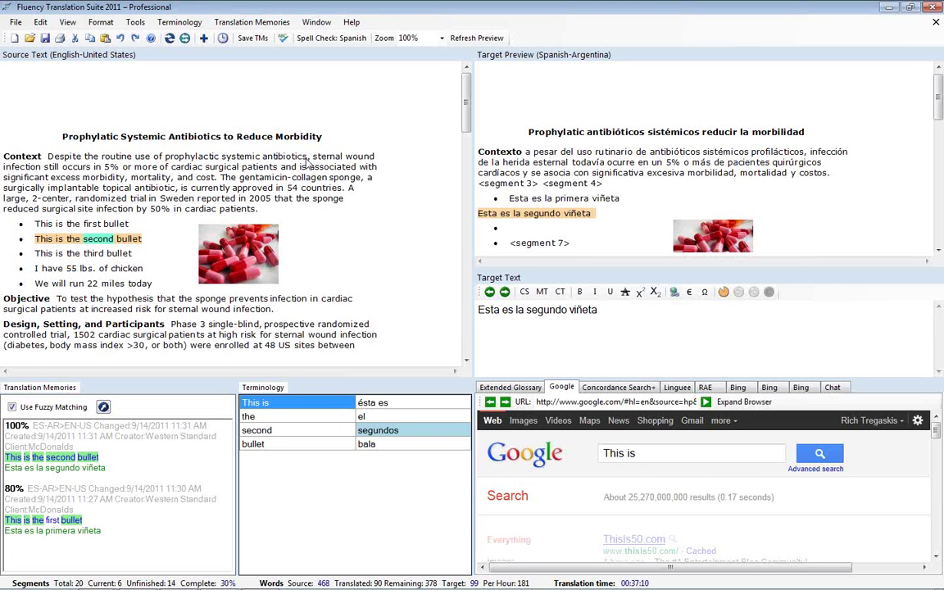
left_click(277, 155)
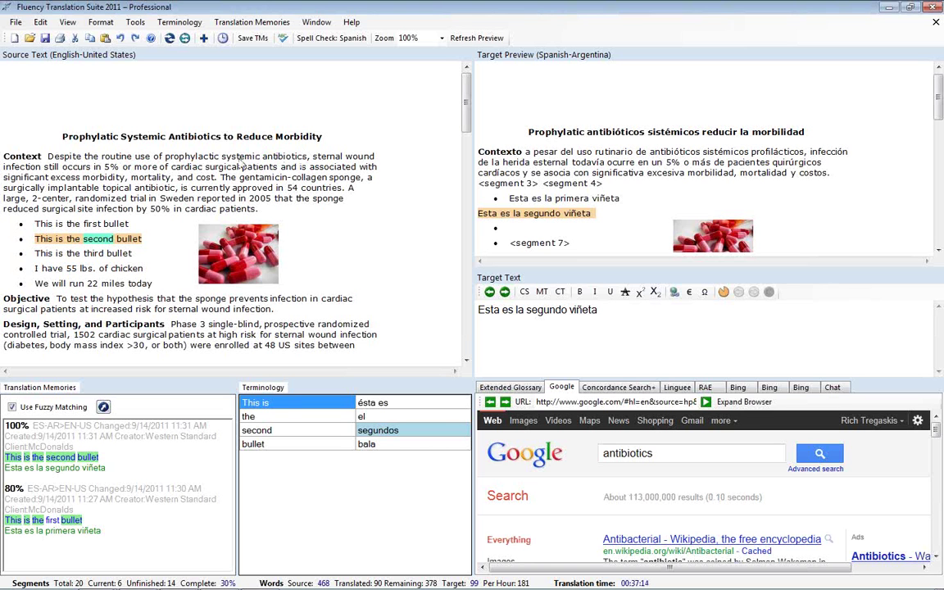
left_click_drag(219, 156, 308, 162)
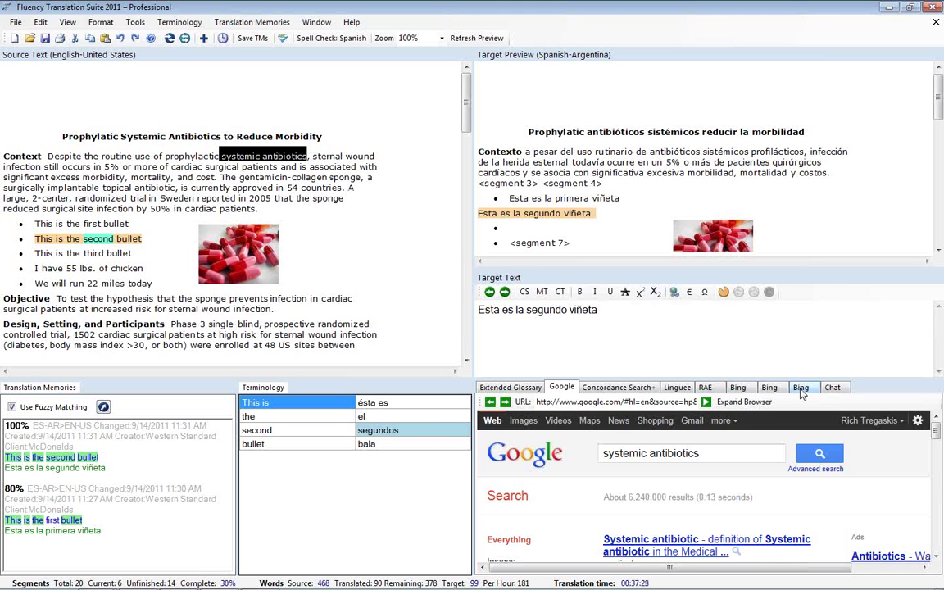
left_click(705, 387)
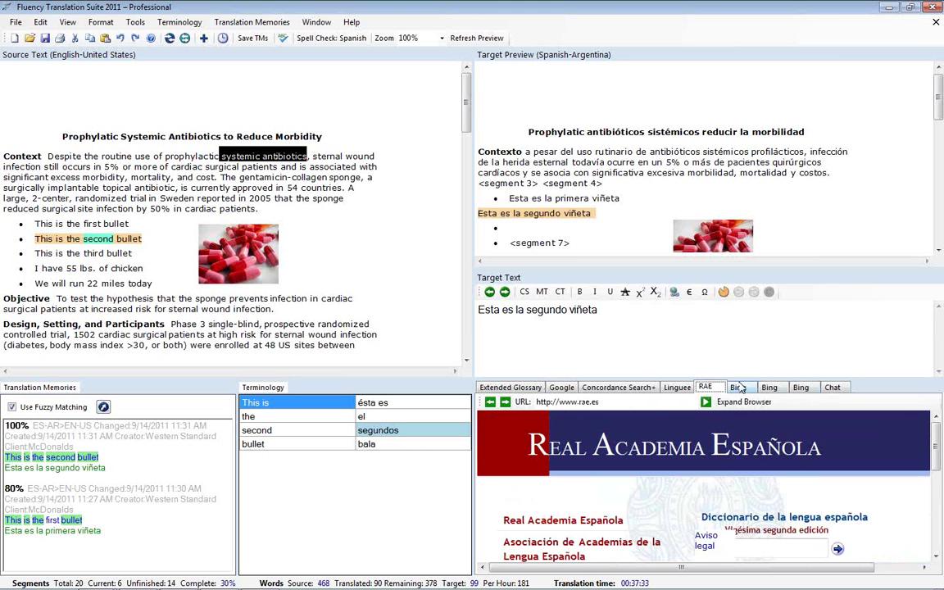
left_click(739, 389)
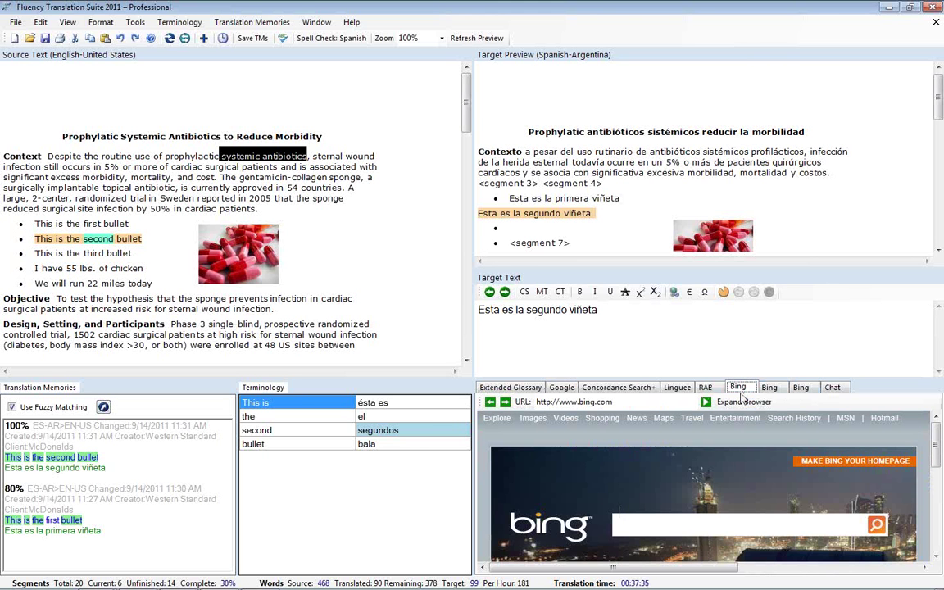
left_click(132, 23)
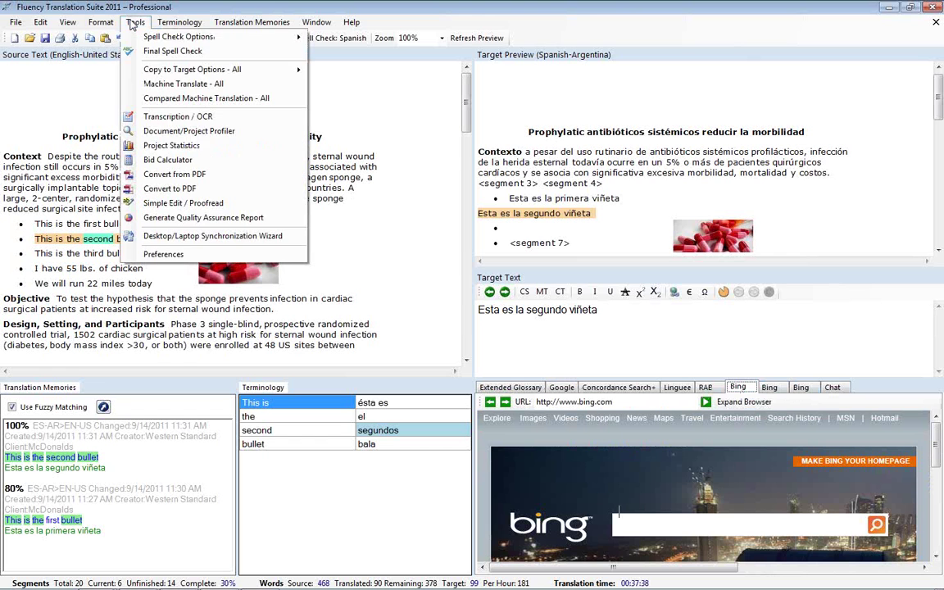
left_click(185, 254)
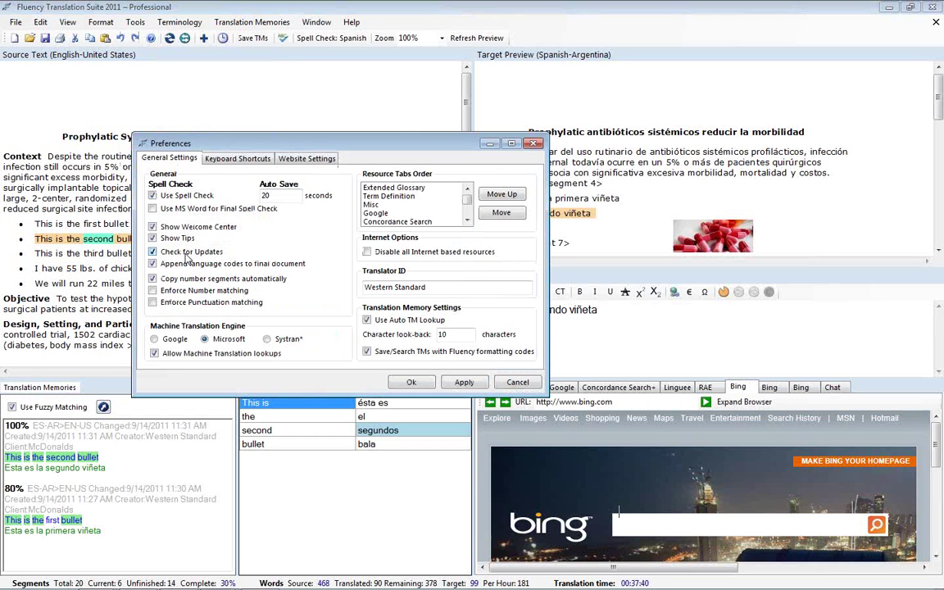
left_click(299, 160)
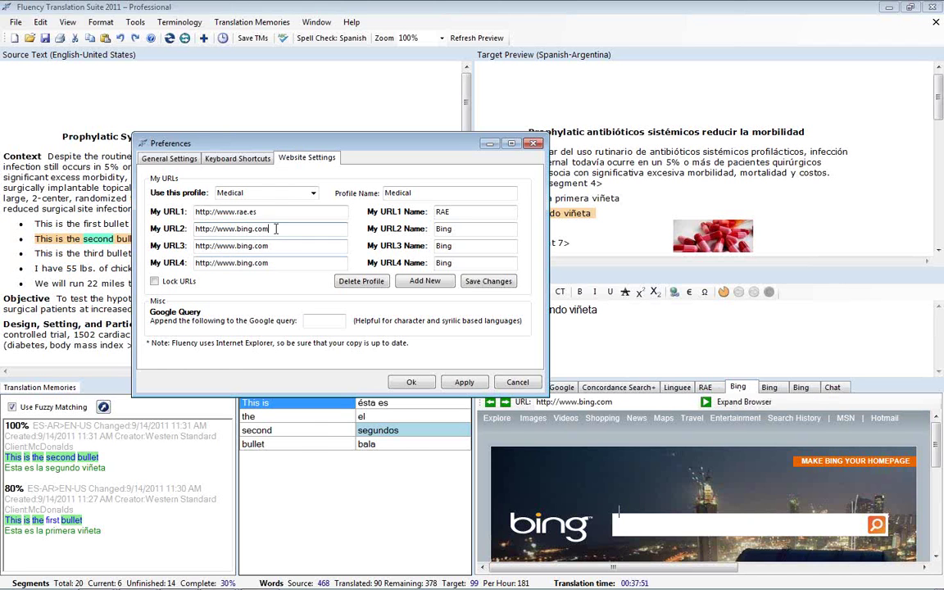
left_click_drag(269, 229, 238, 230)
type("msn.com")
key("Tab")
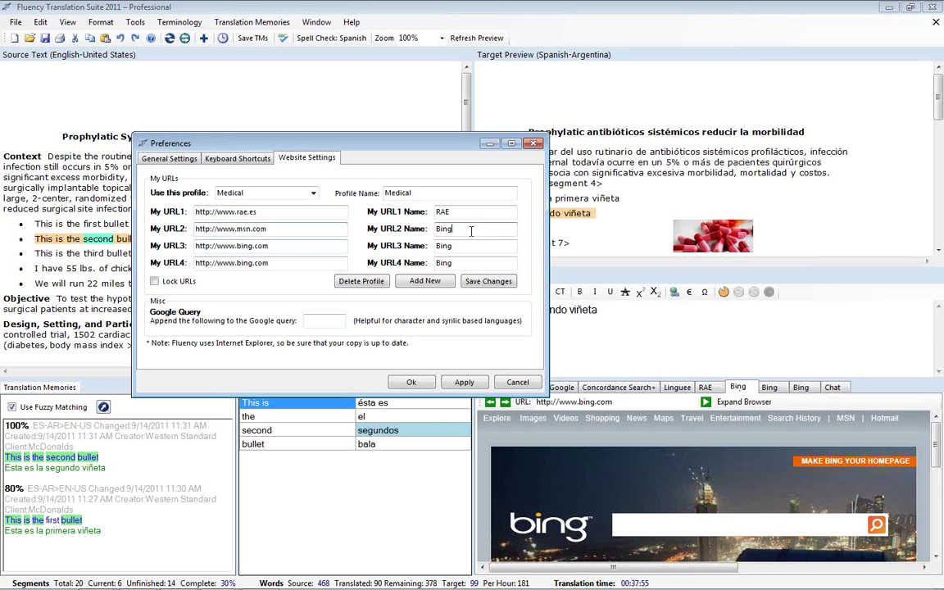
type("MSN")
left_click(464, 382)
left_click(411, 382)
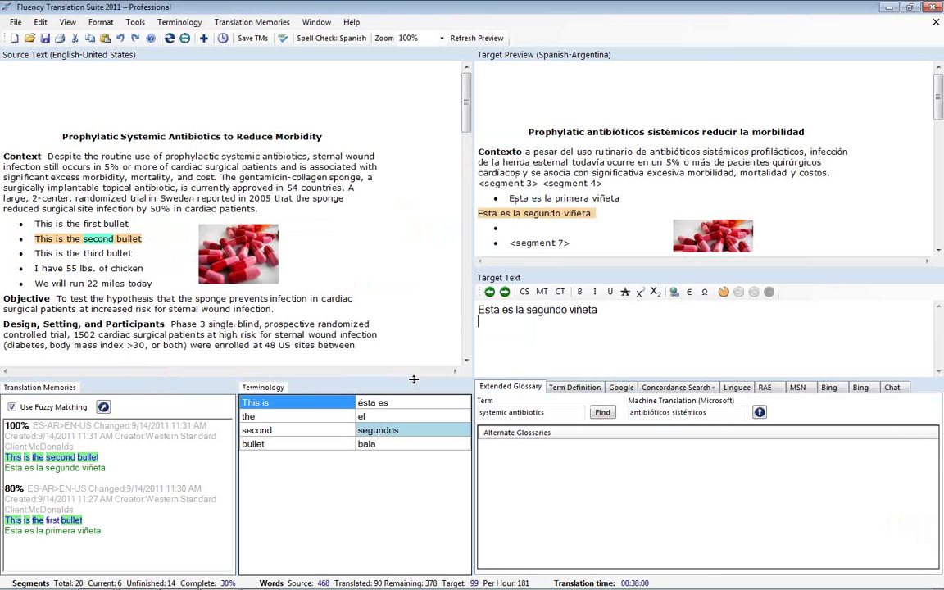
View the new MSN resource page and the RAE page, and return to the extended glossary
left_click(801, 388)
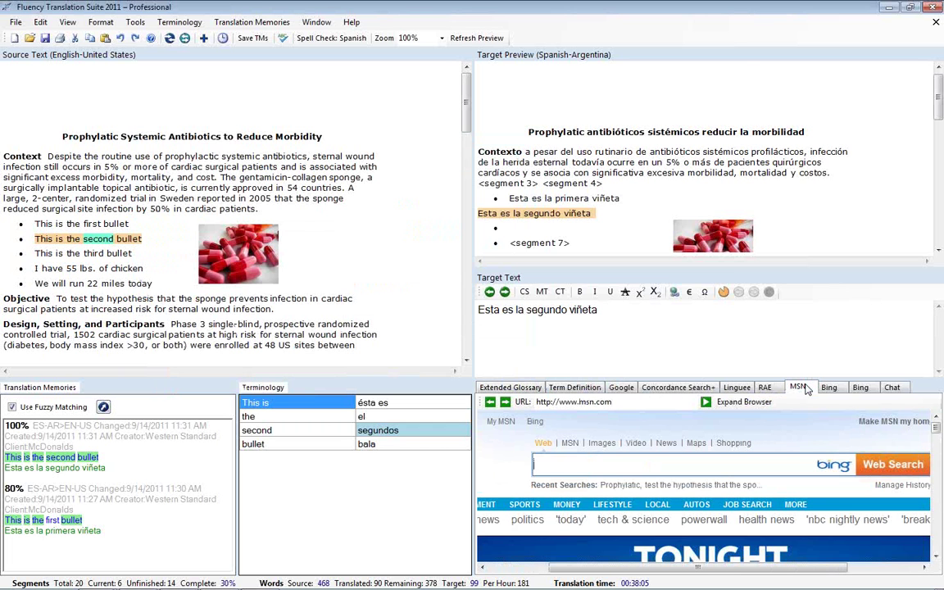
left_click(765, 388)
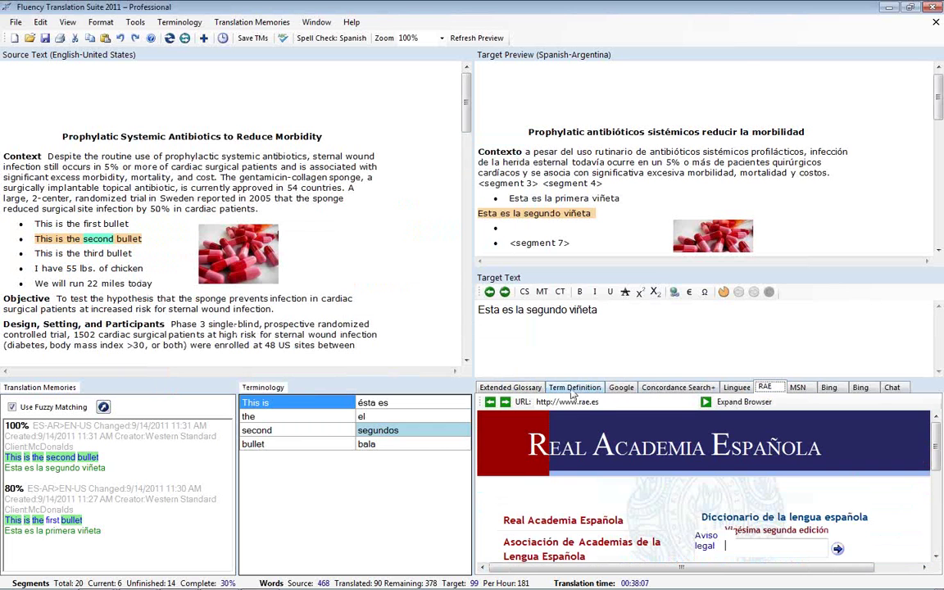
left_click(524, 388)
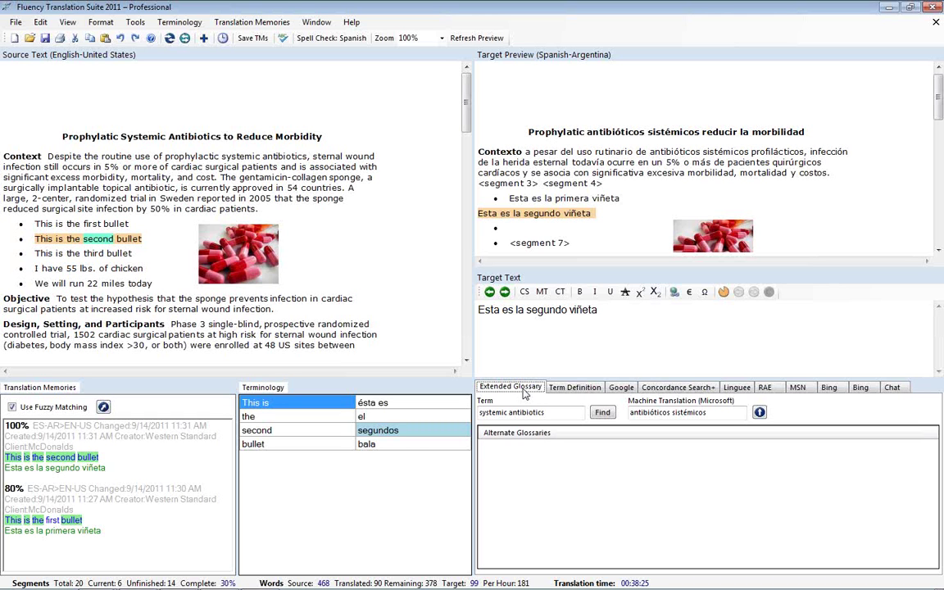
Open the form for sending a support email
left_click(352, 22)
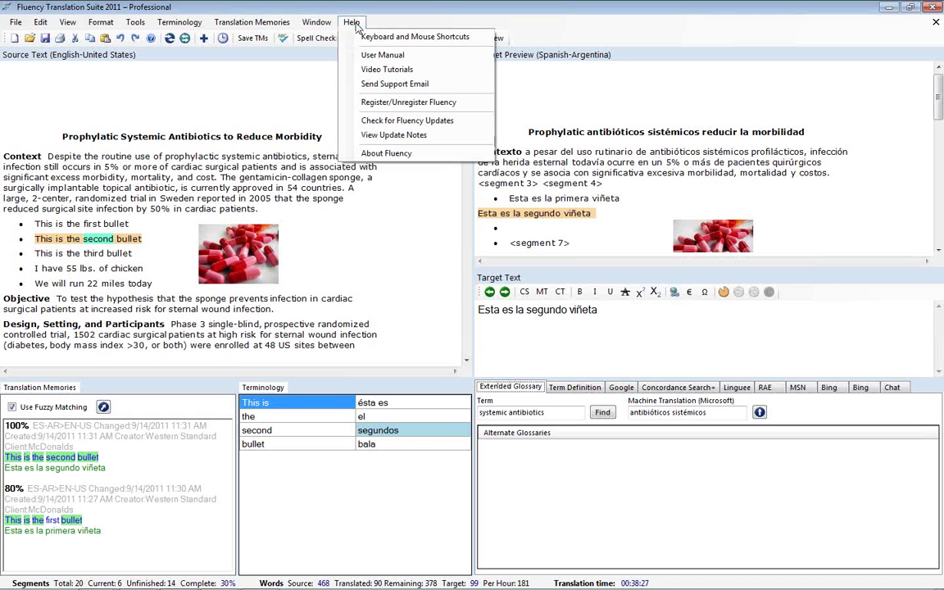
left_click(385, 85)
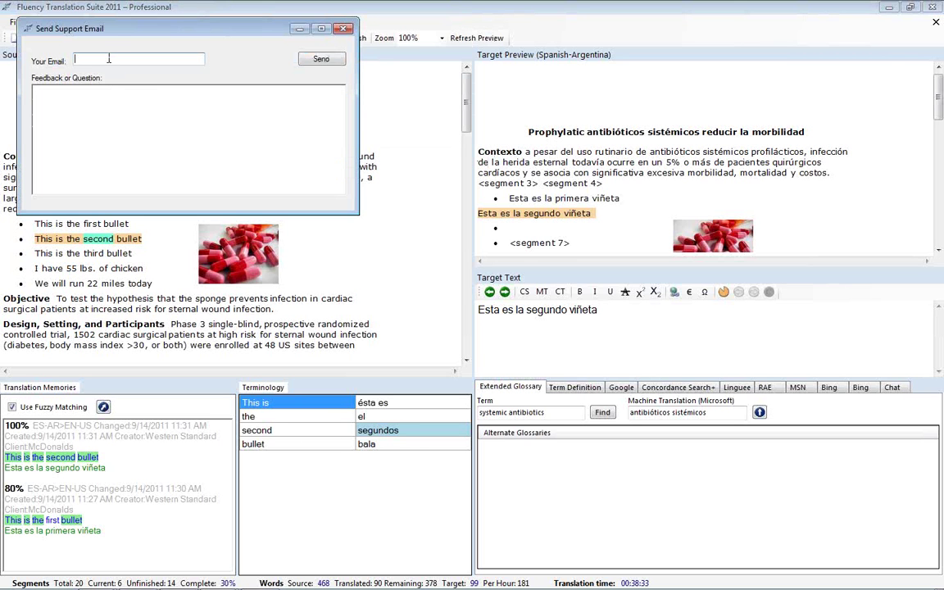